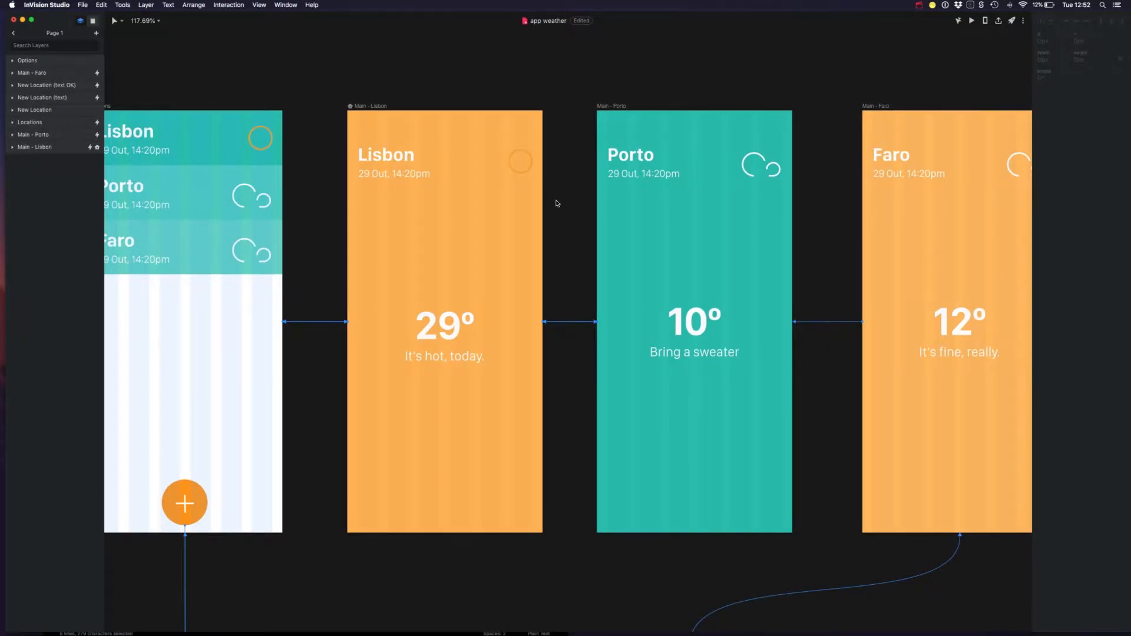
scroll(697, 201, down, 2)
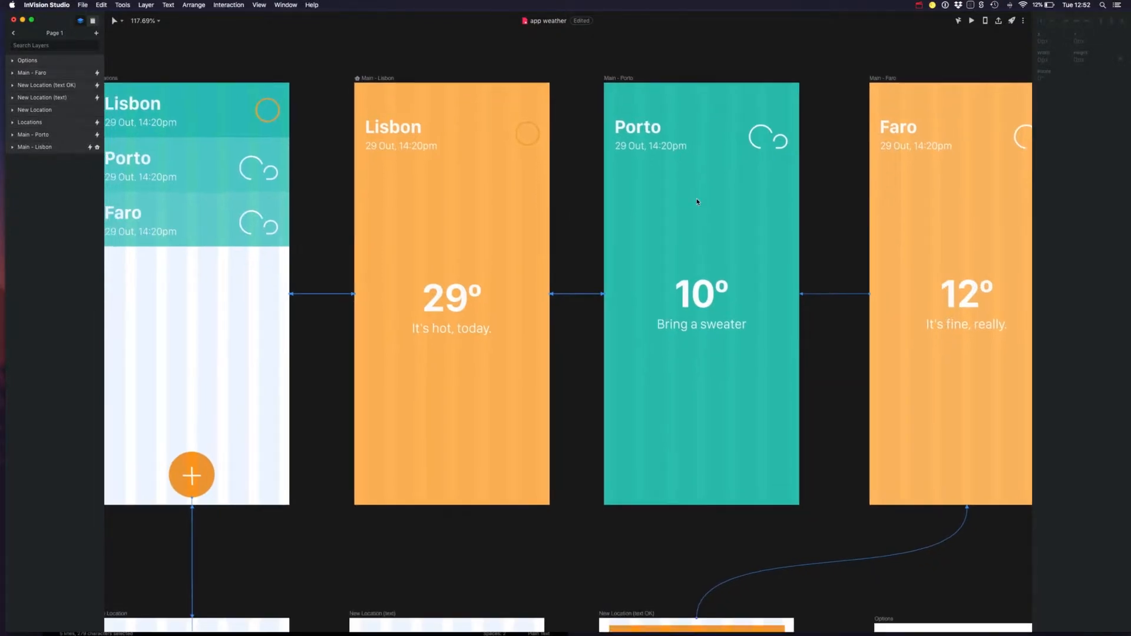
scroll(697, 201, down, 5)
scroll(697, 202, up, 10)
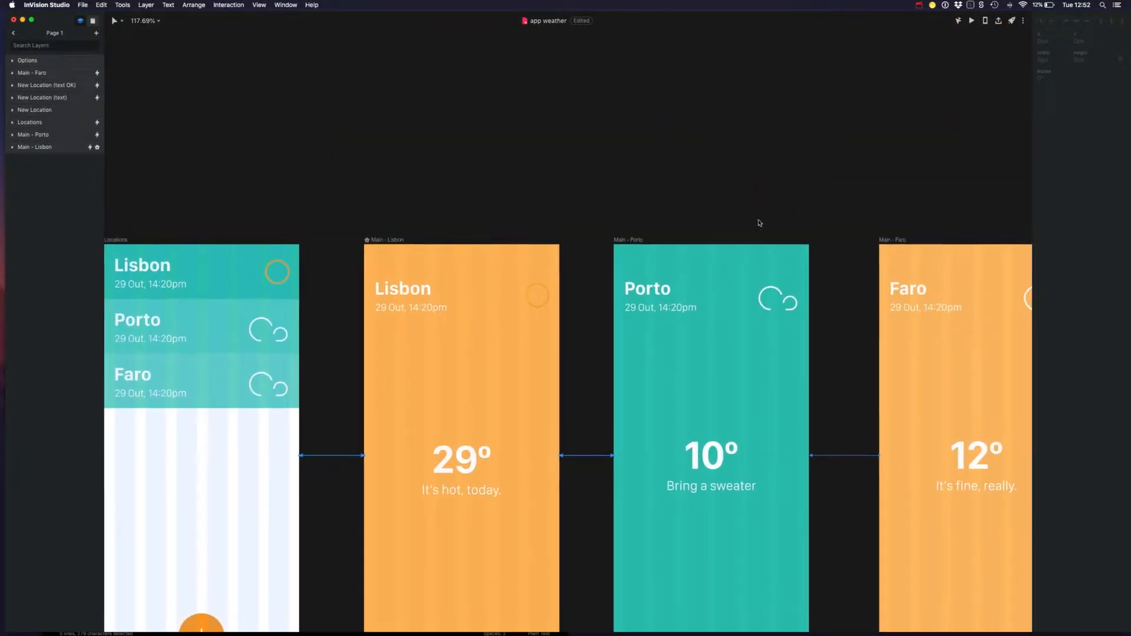
scroll(759, 222, down, 3)
scroll(760, 223, down, 1)
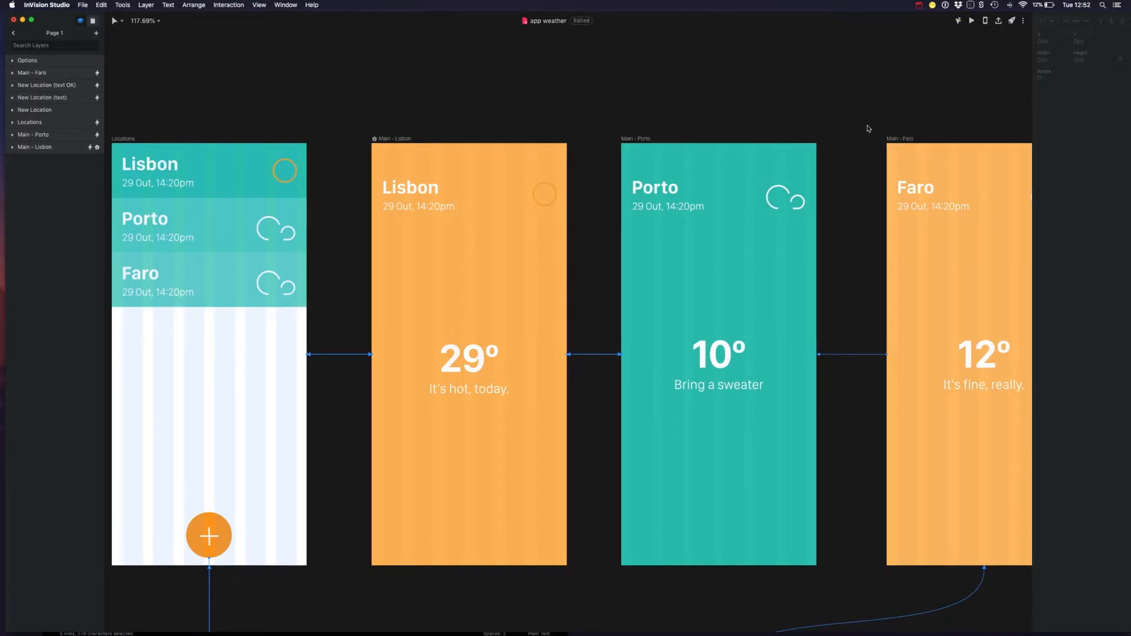
Publish the weather app screens to a new Freehand board and copy its link
click(958, 23)
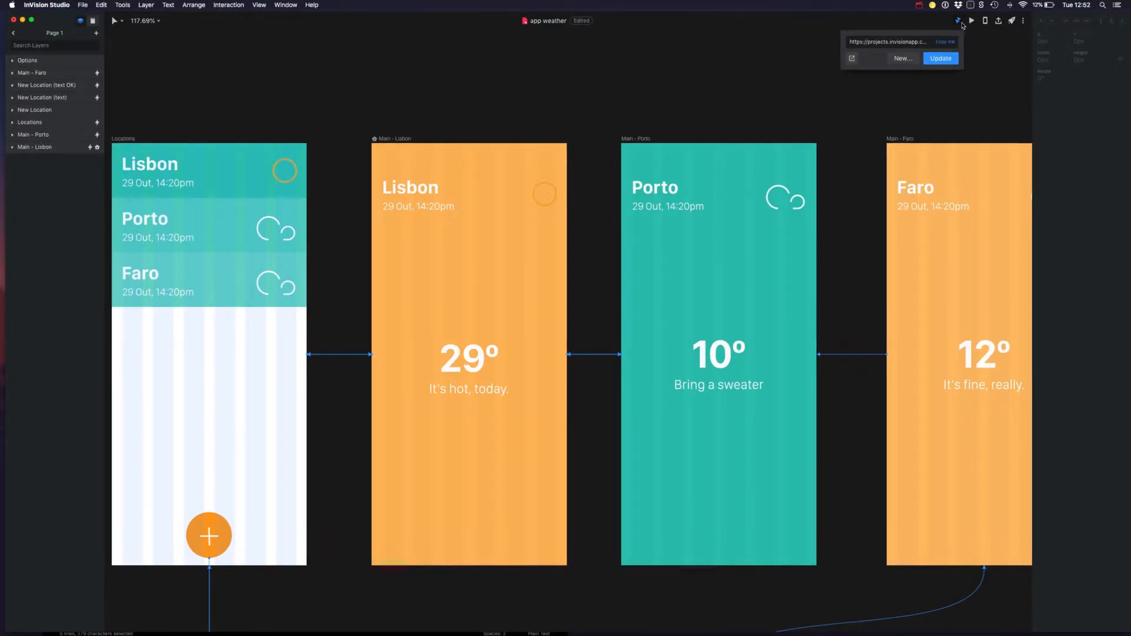
click(903, 59)
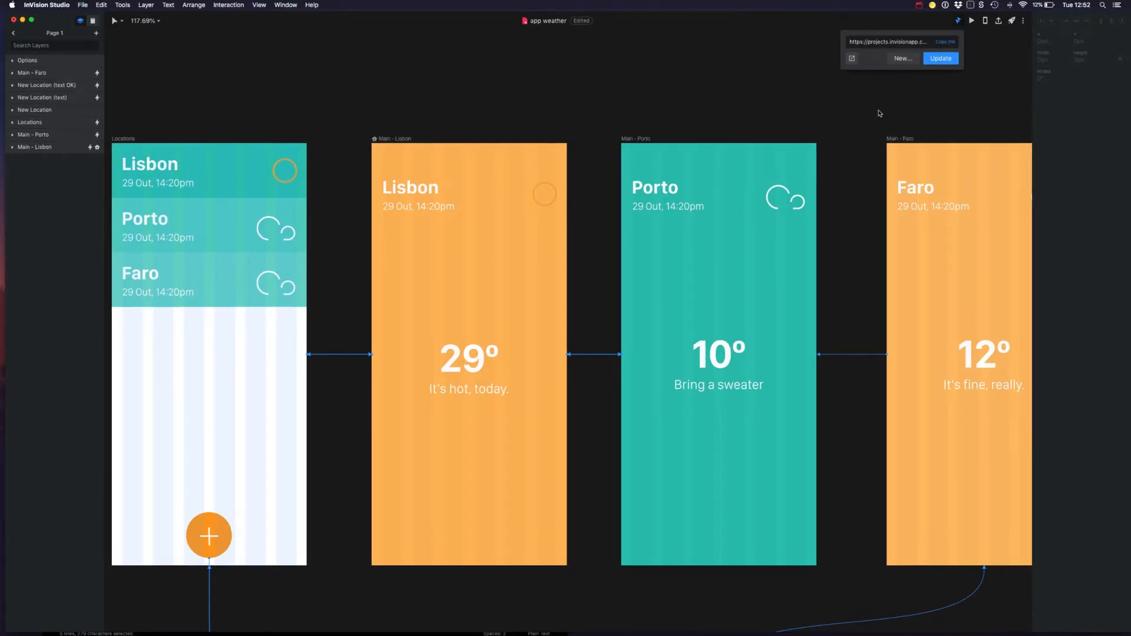
click(869, 105)
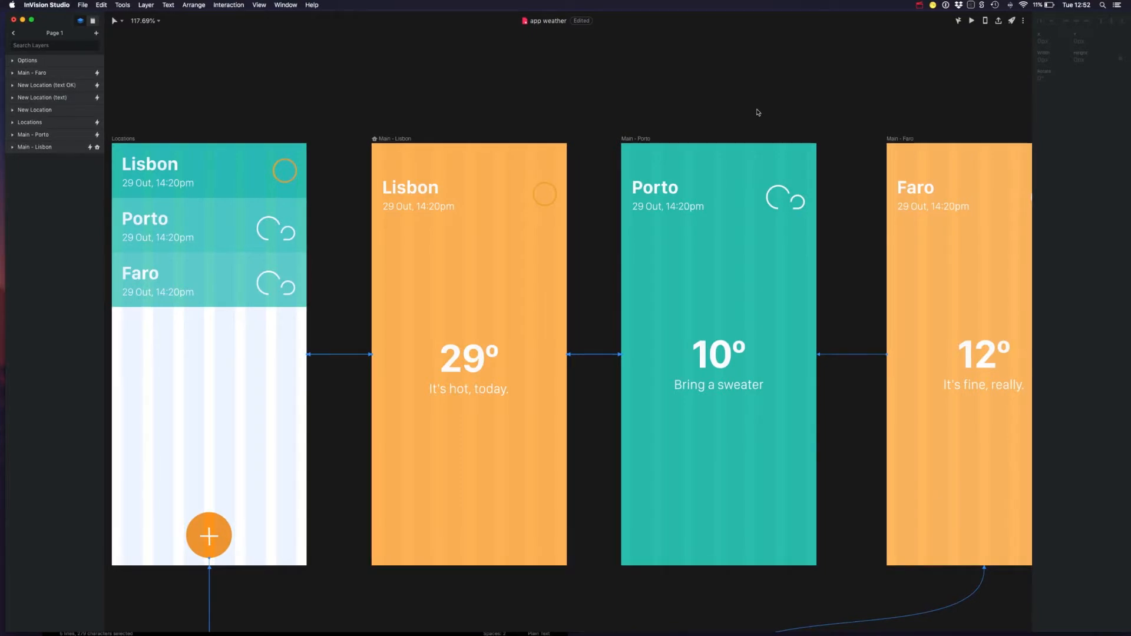
Switch to Chrome and open the copied Freehand link in the address bar
key(ctrl+Up)
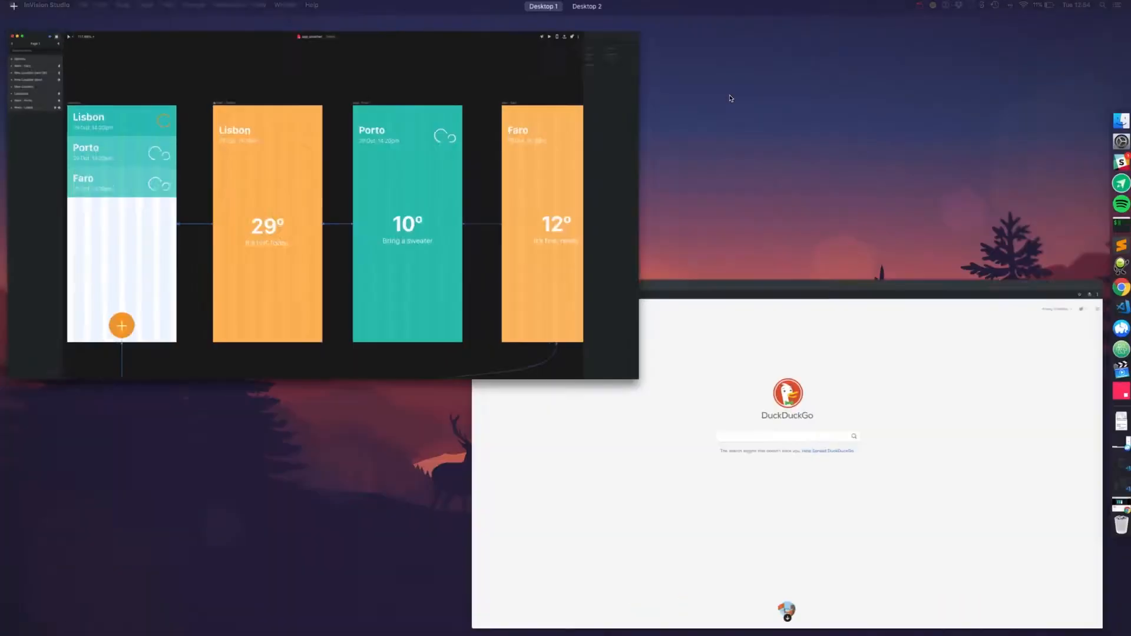
click(631, 348)
click(409, 33)
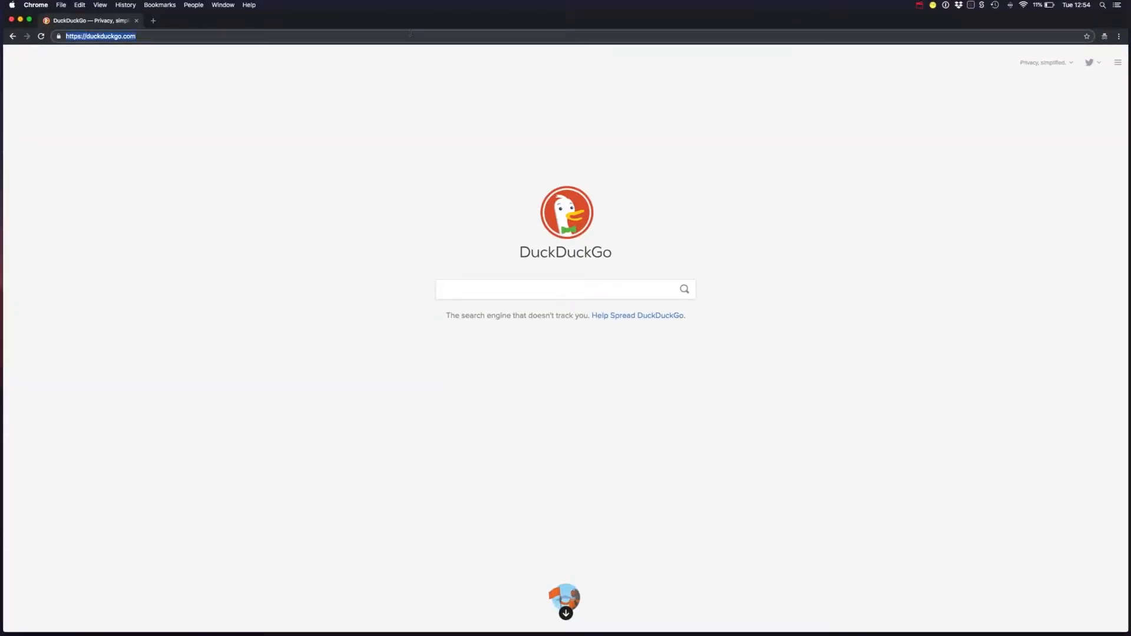
key(Return)
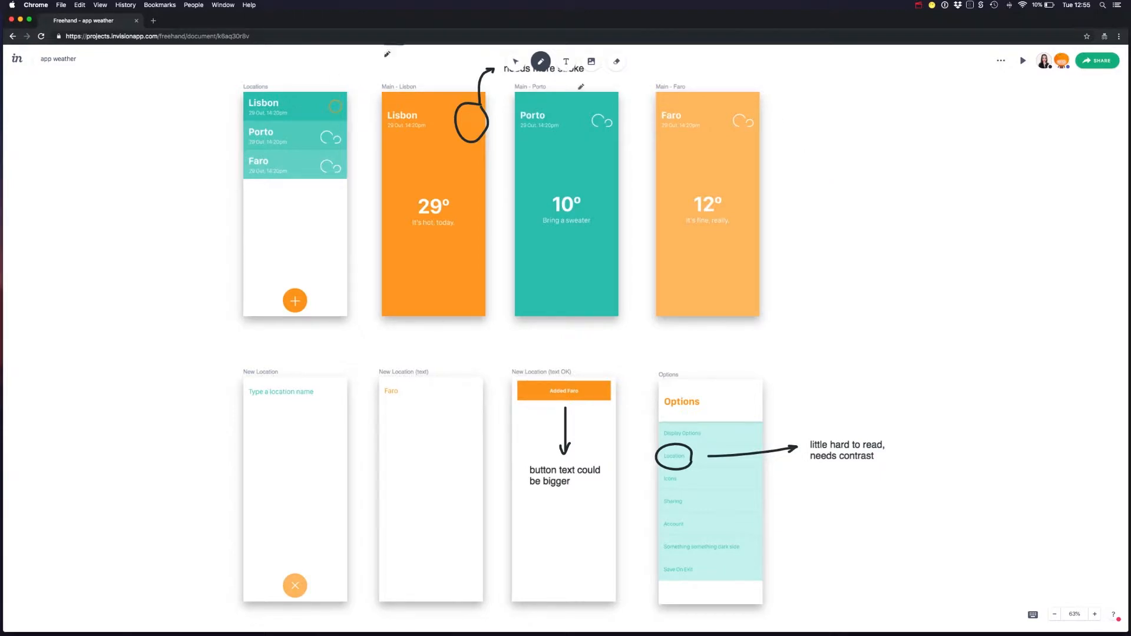
Add a TODO text heading in the empty space to the right of the Main - Faro screen
scroll(643, 173, down, 5)
scroll(644, 173, up, 4)
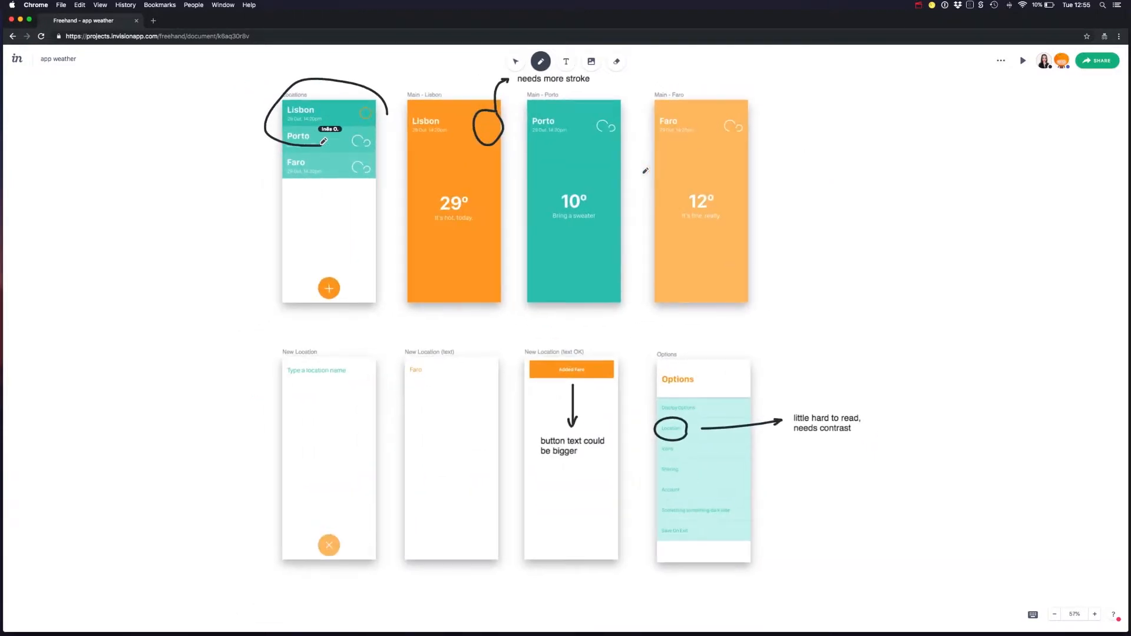
scroll(645, 171, right, 3)
scroll(645, 171, up, 1)
scroll(645, 171, left, 2)
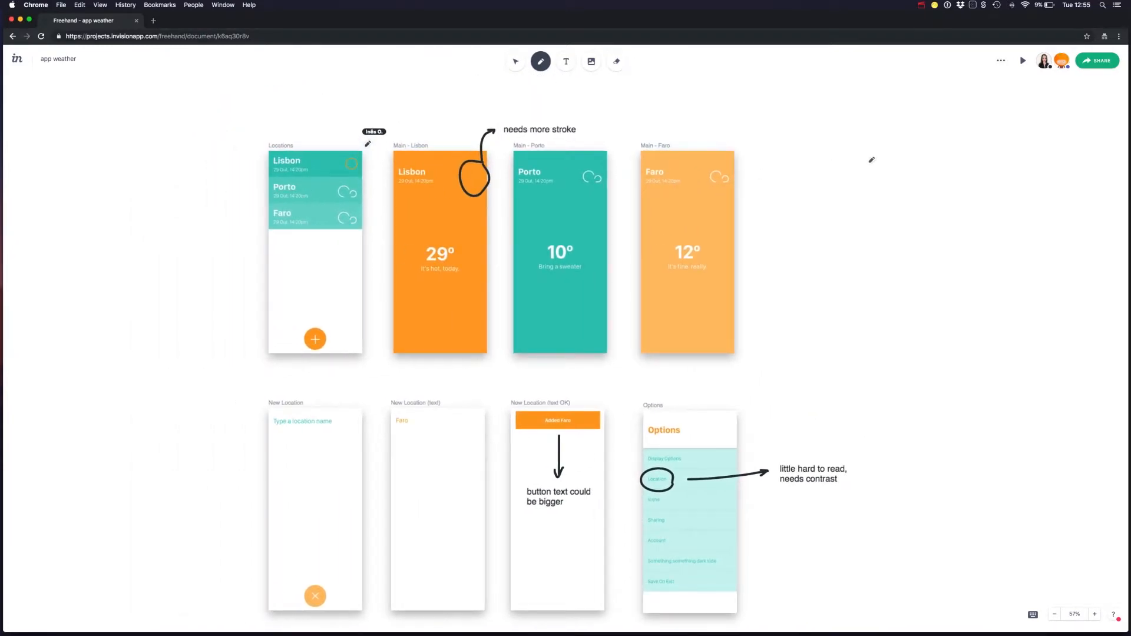
click(566, 61)
click(893, 164)
text(TO)
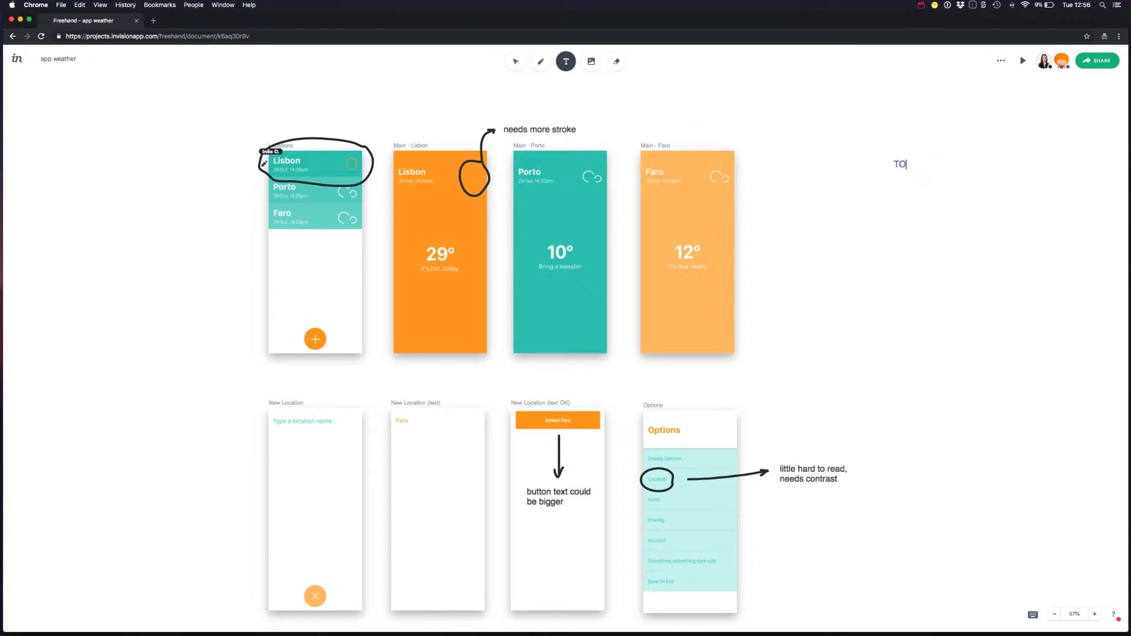
text(DO)
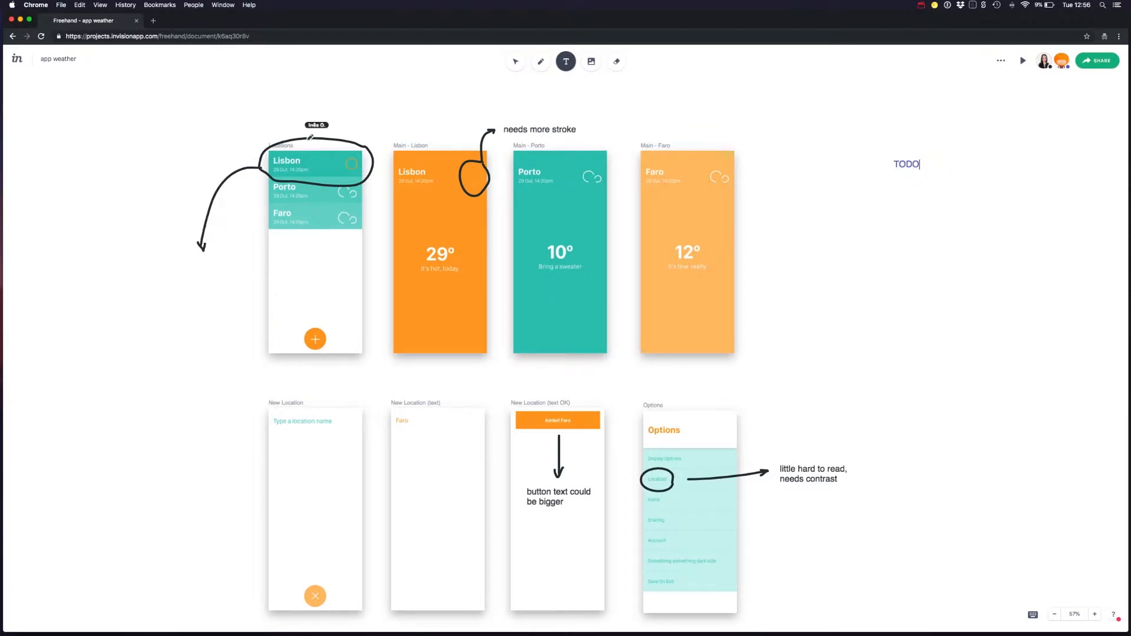
key(Return)
Add the items "- improve options screen" and "- add onboarding screens" under the TODO heading
text(- add)
key(BackSpace)
key(BackSpace)
key(BackSpace)
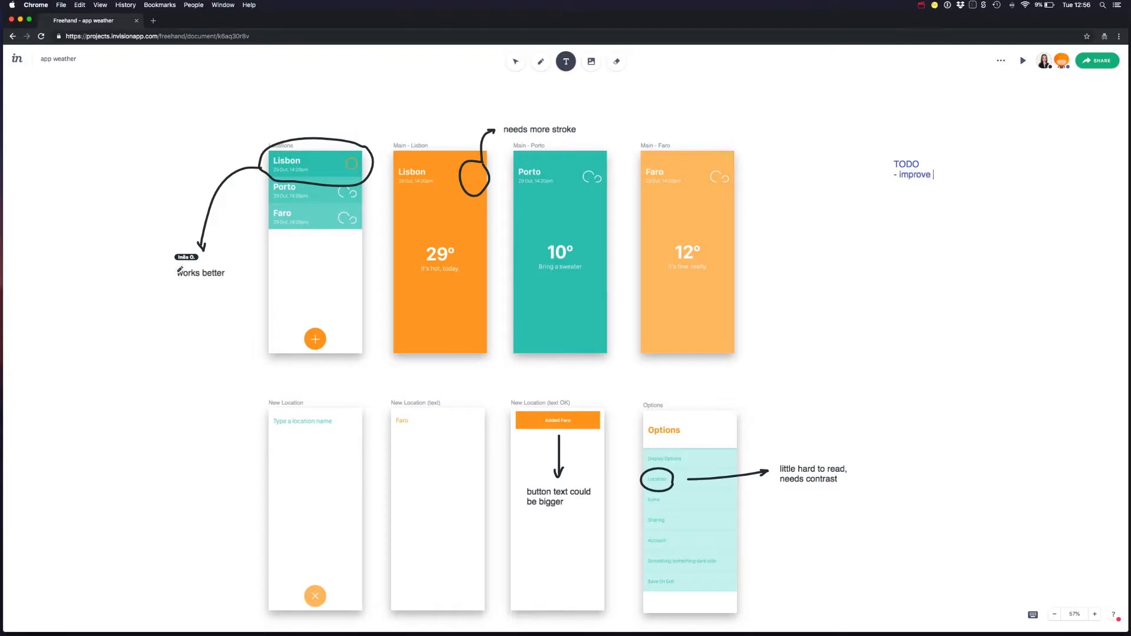
text(ons screen - )
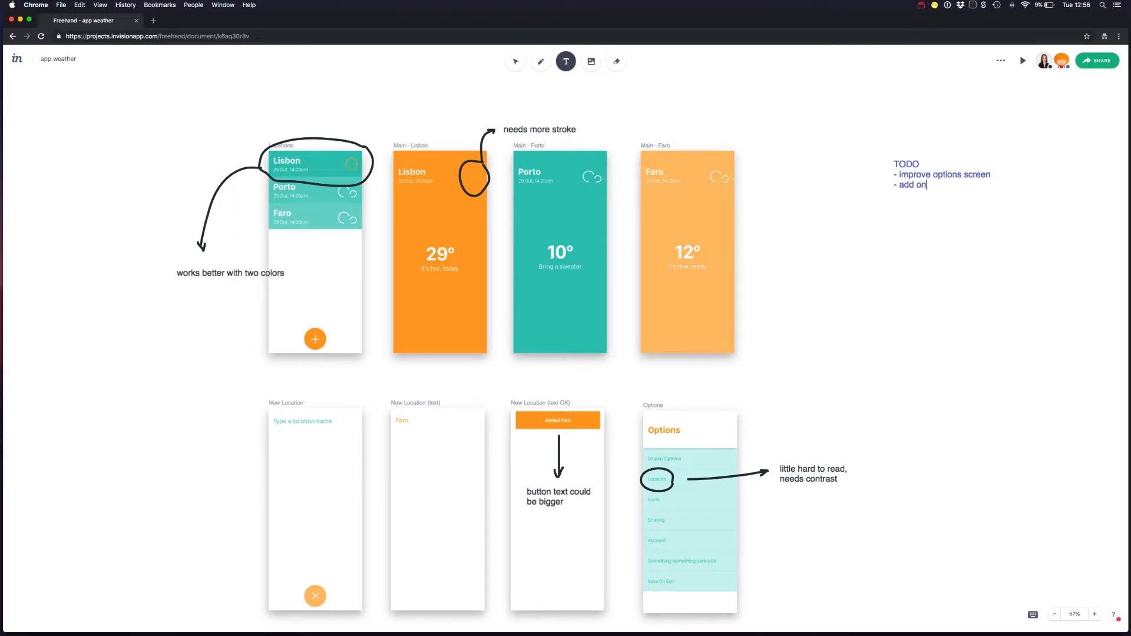
text(add onboarding screens)
Add a third TODO item reading "- add loading screens"
key(Return)
text(- add )
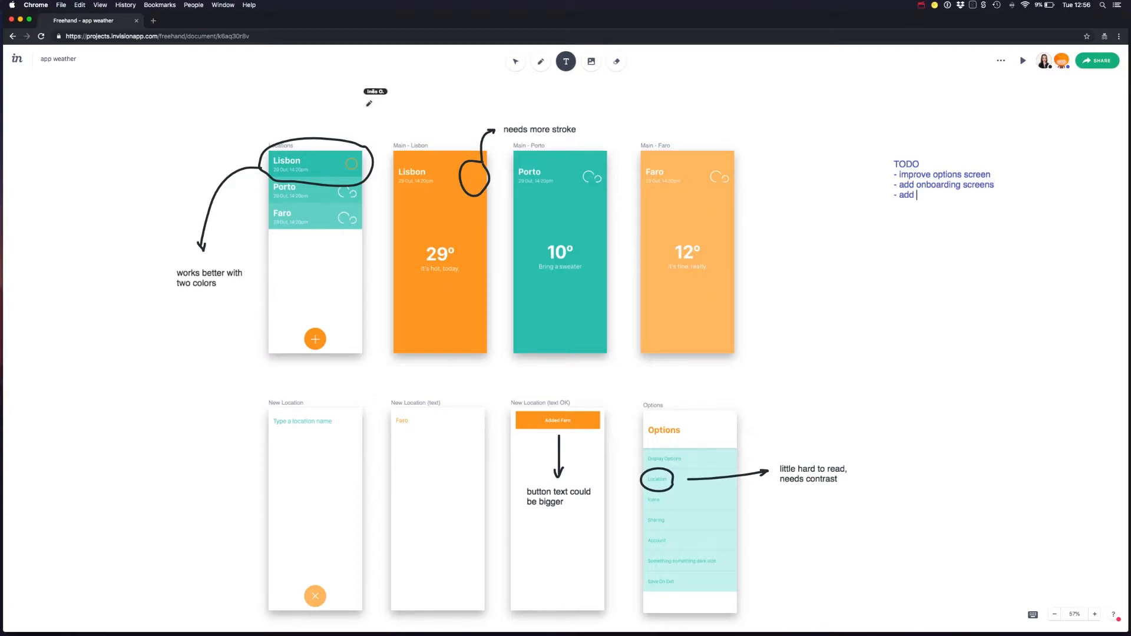
text(loading screens)
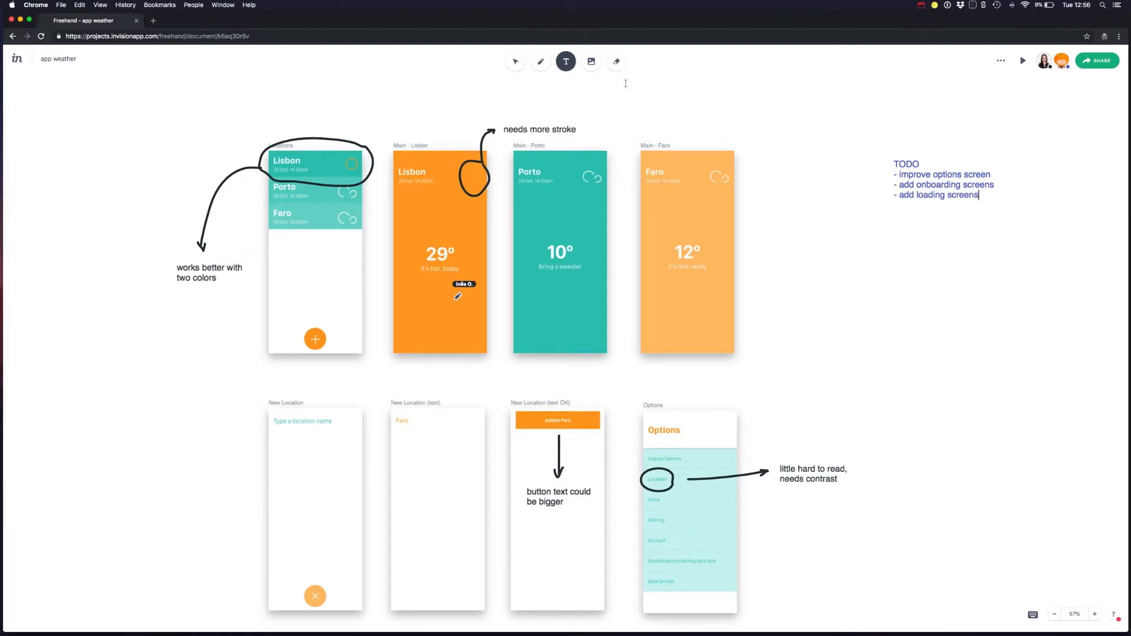
click(521, 65)
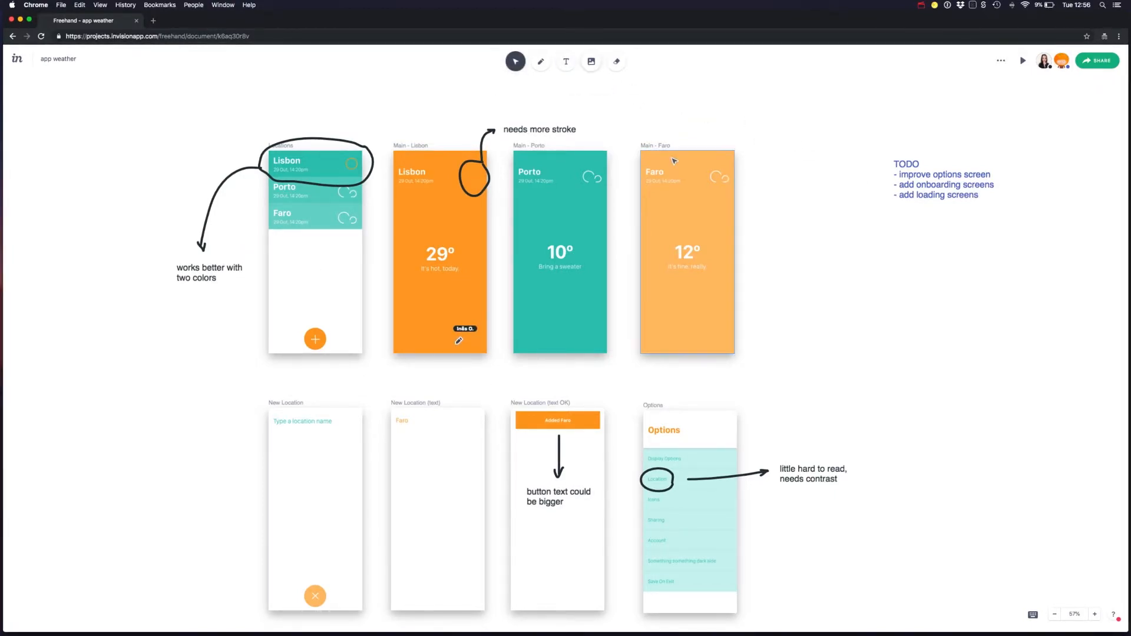
click(540, 61)
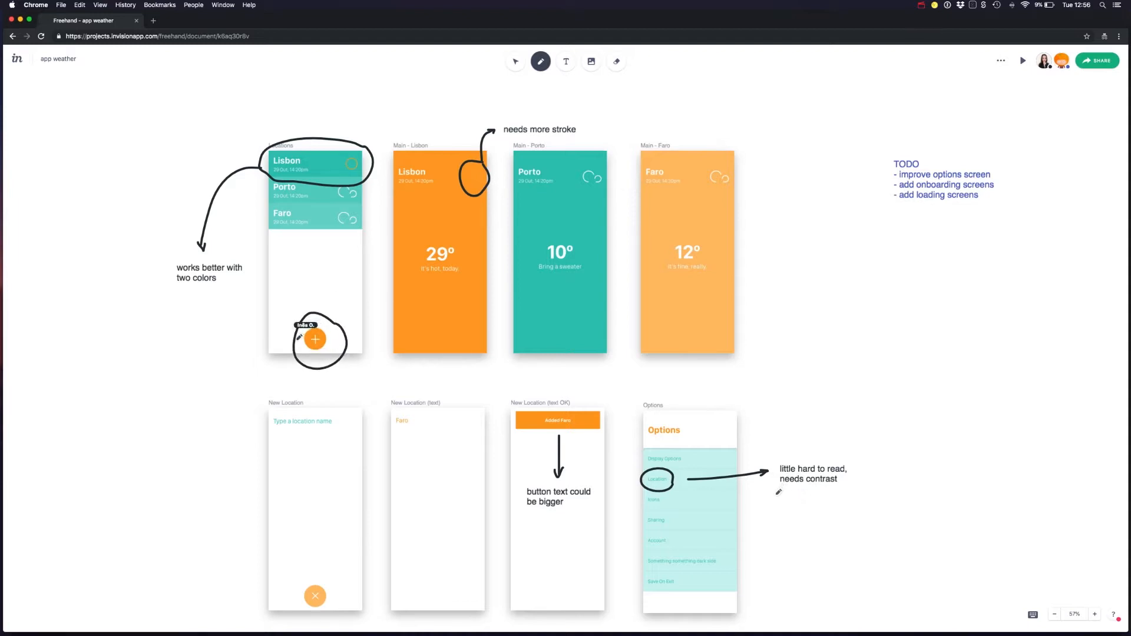
mouse_move(774, 496)
mouse_down()
mouse_move(858, 429)
mouse_move(780, 454)
mouse_move(849, 514)
mouse_move(784, 453)
mouse_move(809, 470)
mouse_move(832, 454)
mouse_up()
key(super+z)
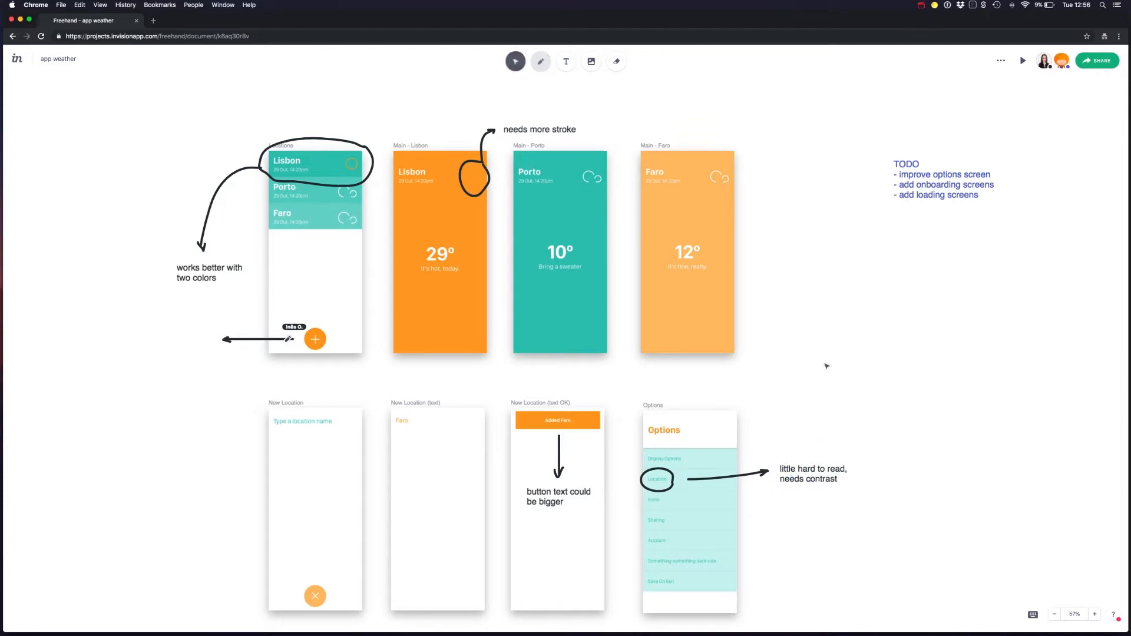
Sketch a phone screen outline with horizontal content lines between the Main - Faro screen and the TODO list
click(566, 61)
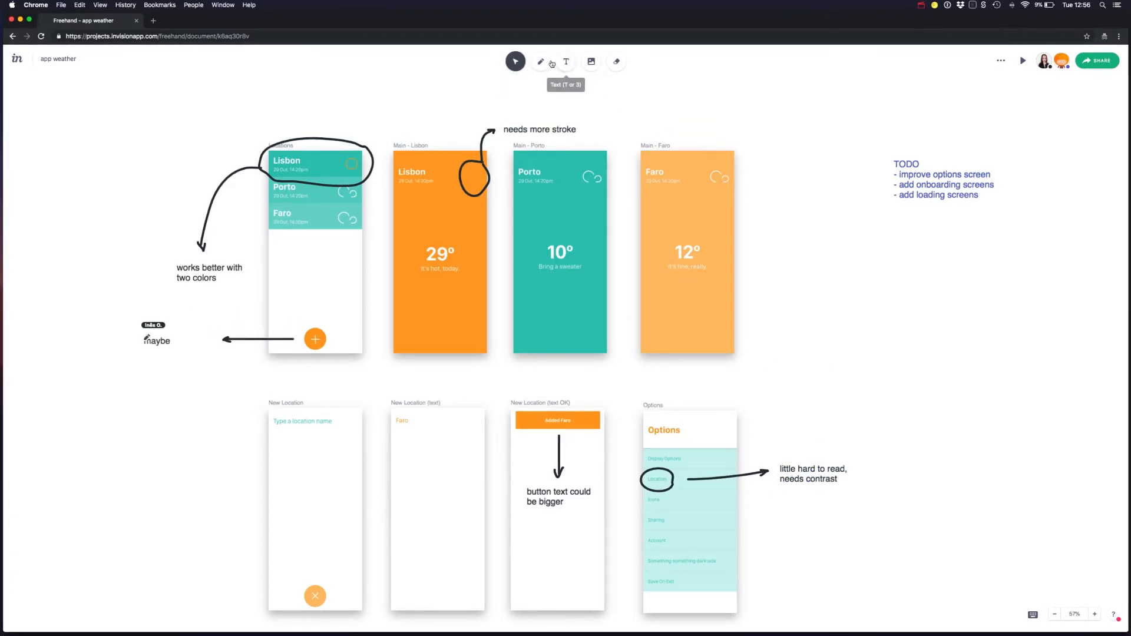
click(540, 61)
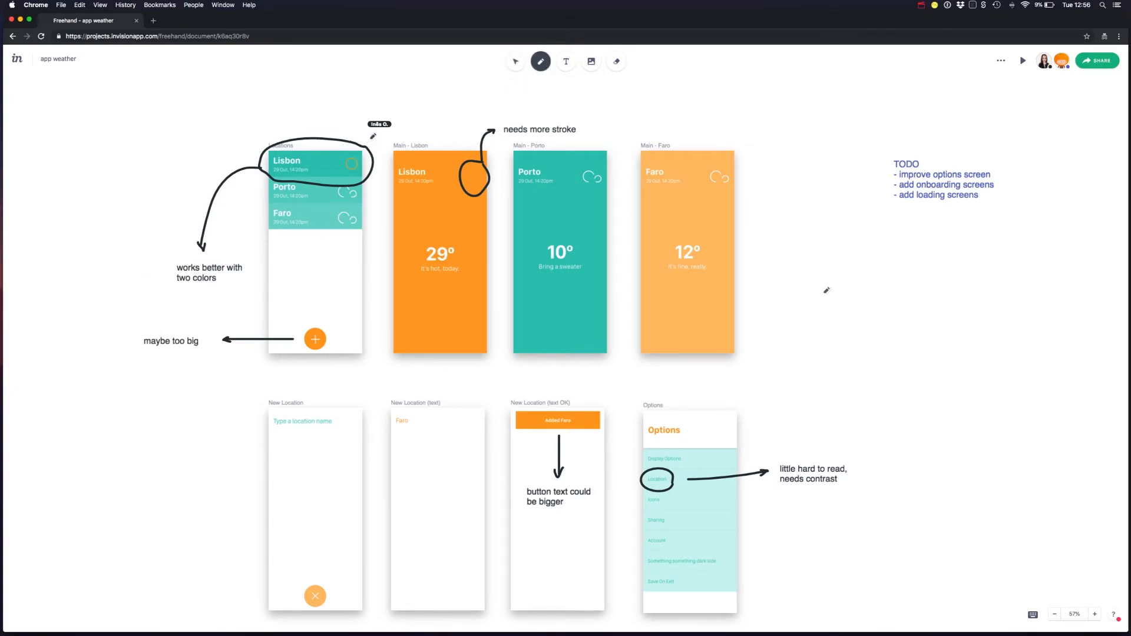
mouse_move(780, 334)
mouse_down()
mouse_move(779, 132)
mouse_move(838, 152)
mouse_move(846, 313)
mouse_move(778, 315)
mouse_up()
drag(793, 193, 824, 193)
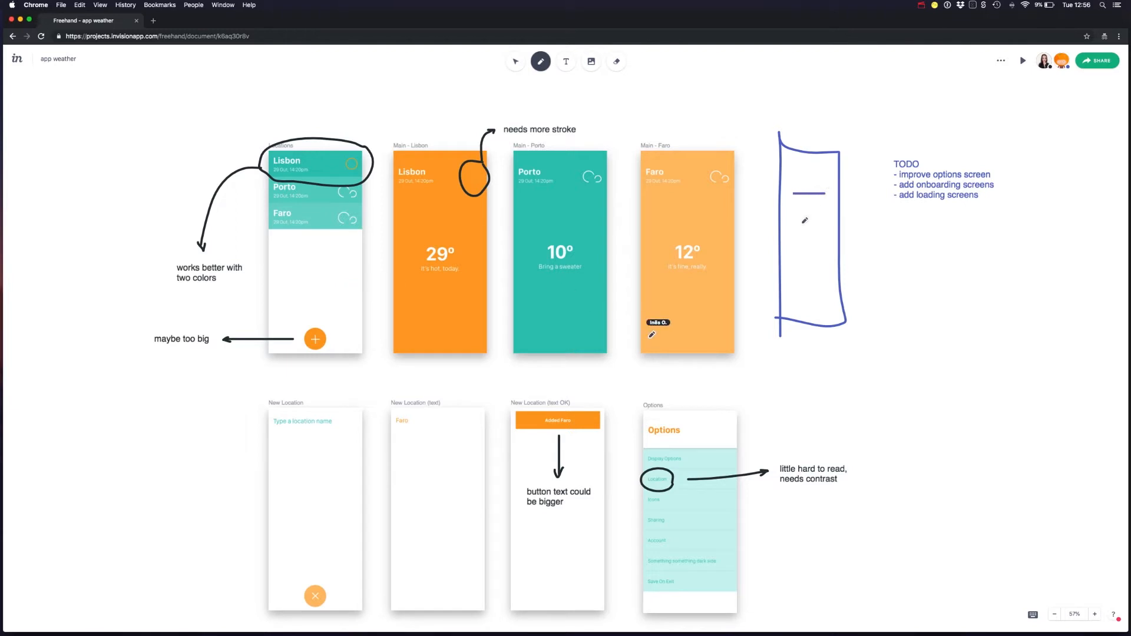
mouse_move(795, 253)
mouse_down()
mouse_move(831, 252)
mouse_move(810, 205)
mouse_move(835, 240)
mouse_up()
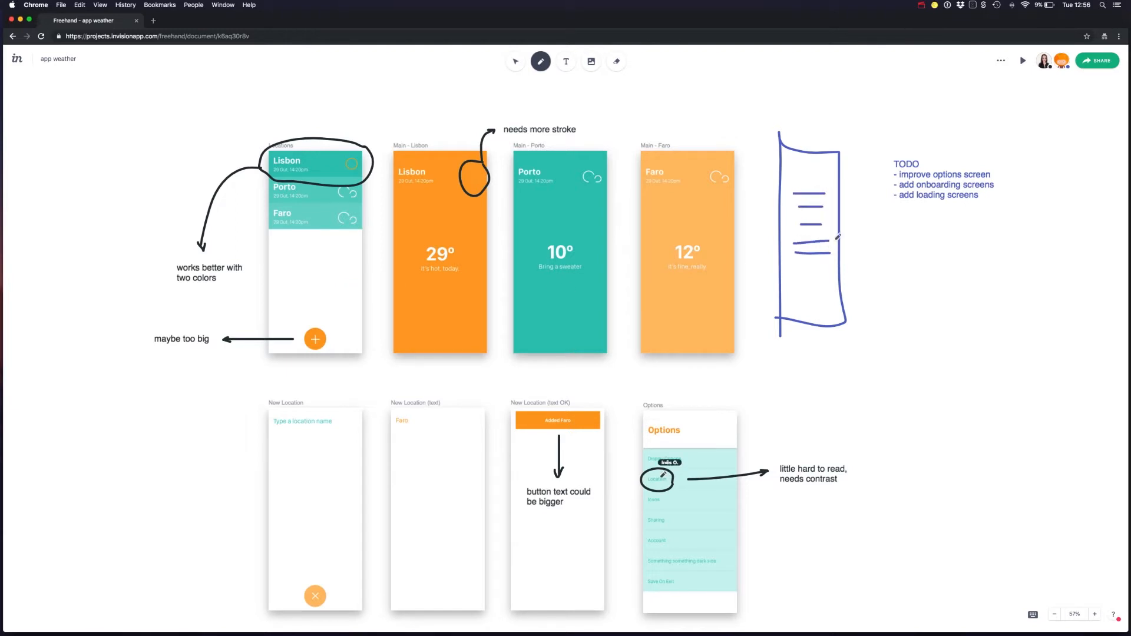
drag(792, 277, 833, 275)
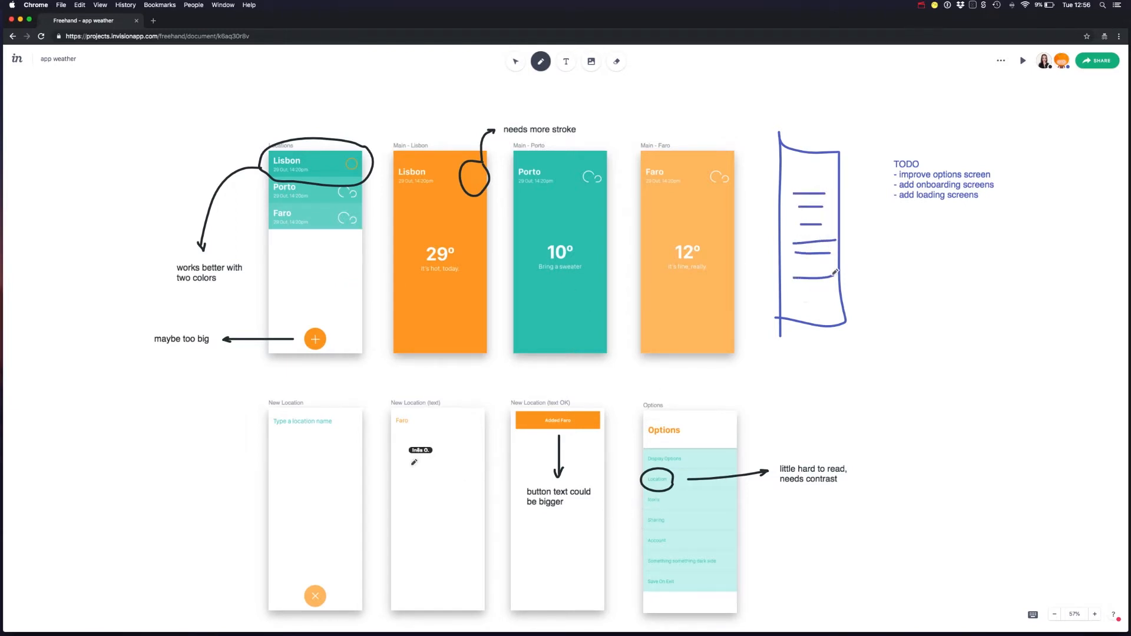